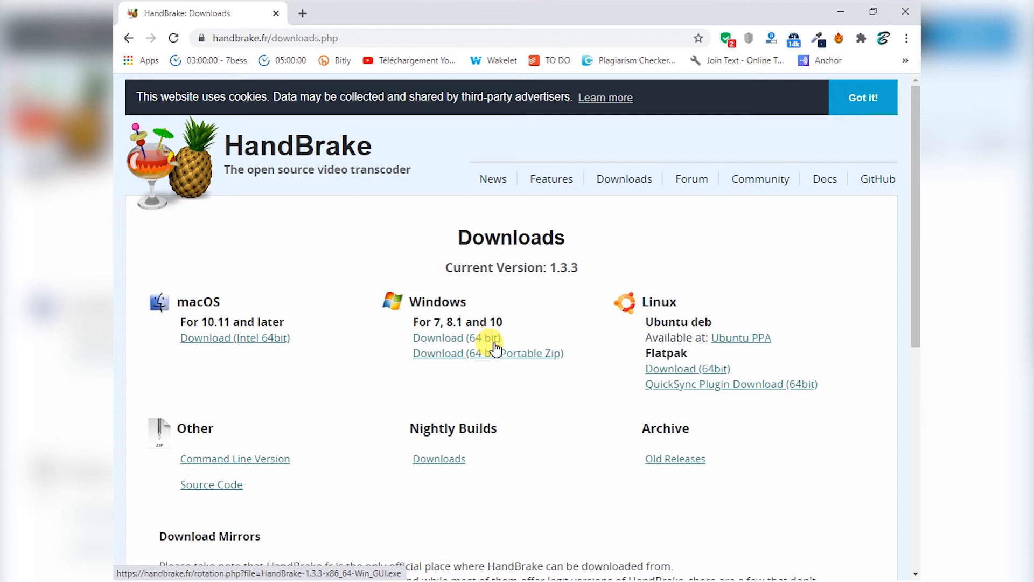
Find This PC through Windows search and open its system properties
key(super+s)
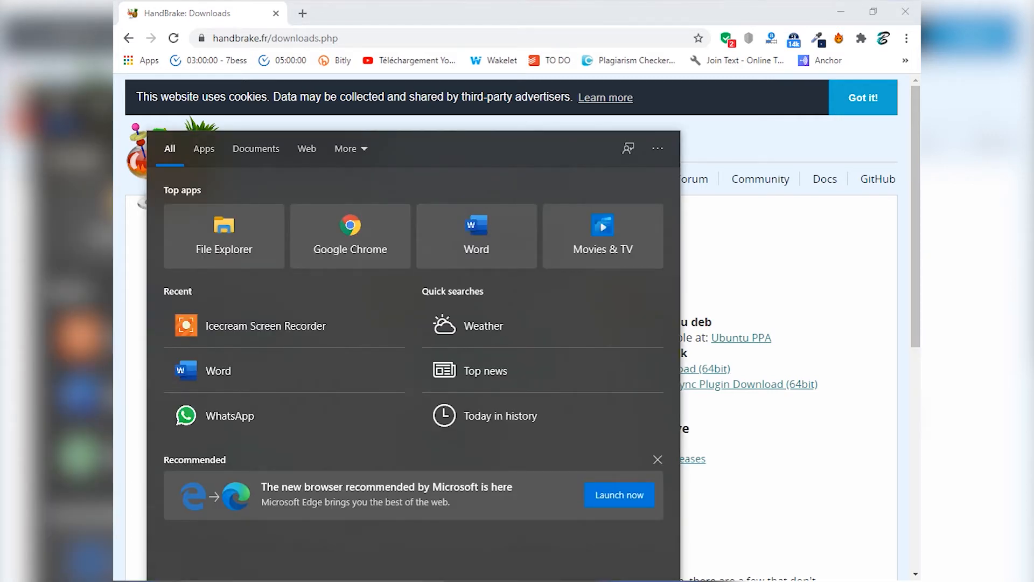
text(حؤ)
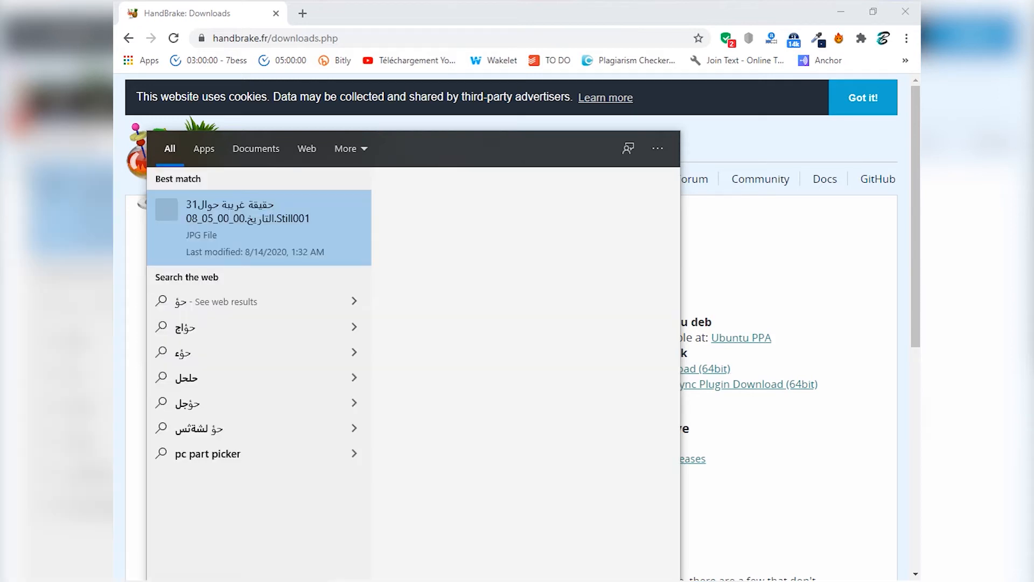
key(BackSpace)
key(BackSpace)
text(pc)
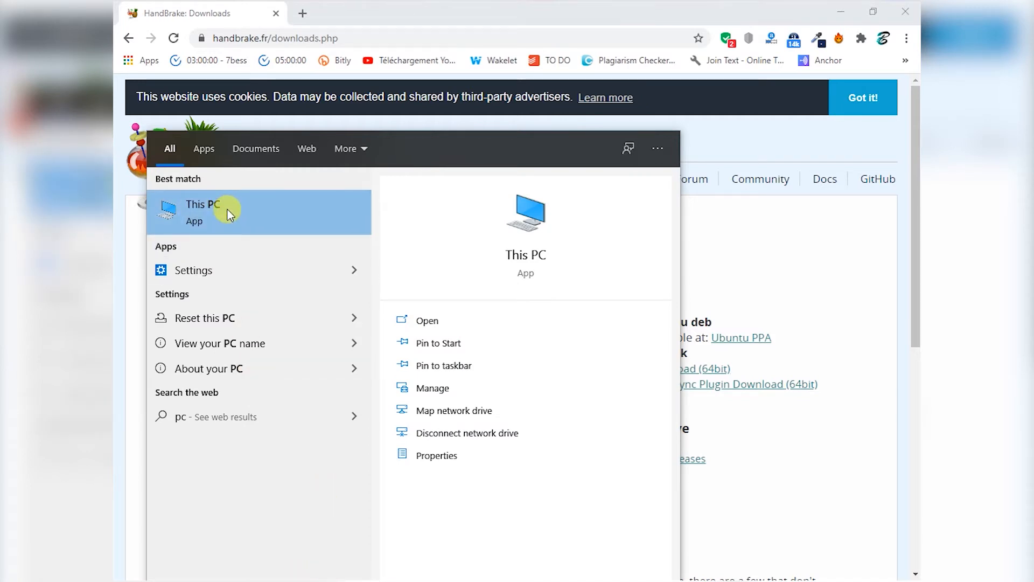
right_click(212, 206)
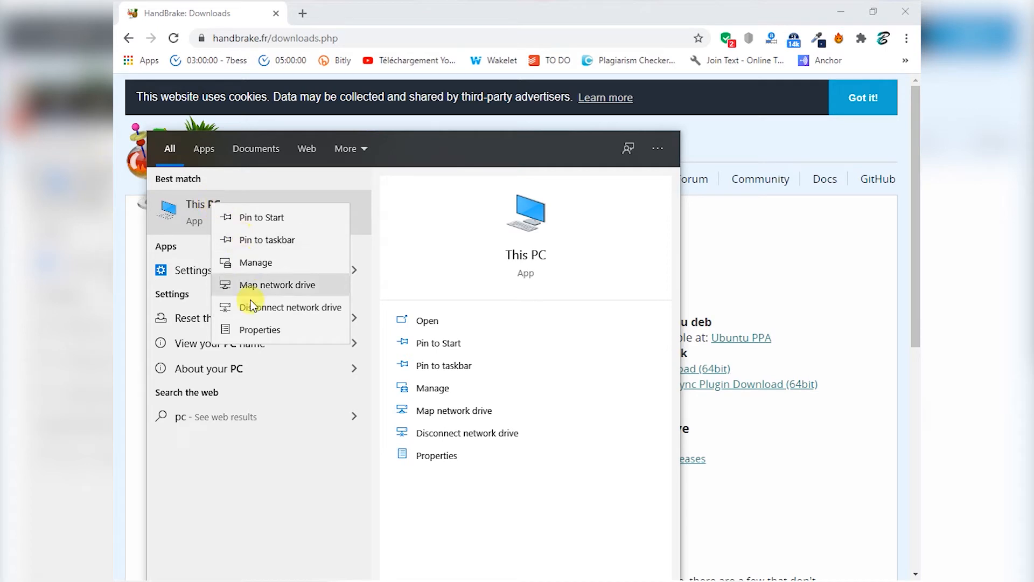
click(256, 331)
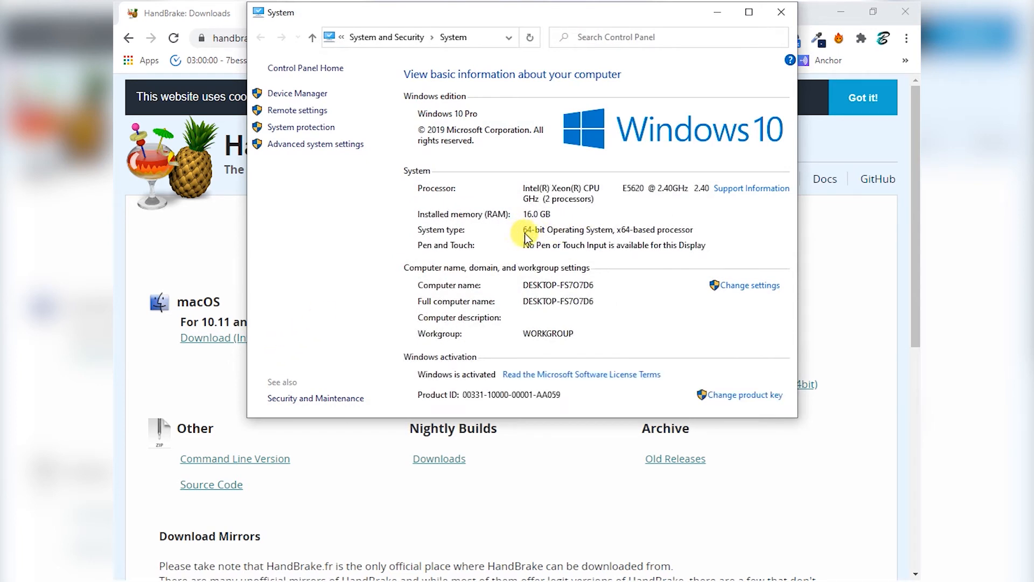
Compare the computer's system type with the Windows download options on the HandBrake page and close the system information
drag(429, 12, 546, 394)
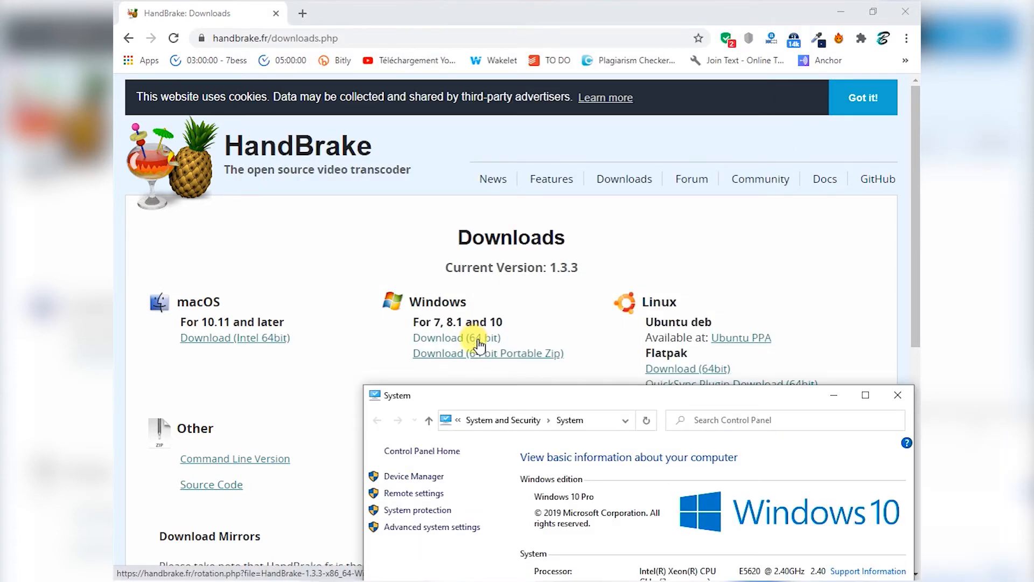
drag(485, 395, 416, 196)
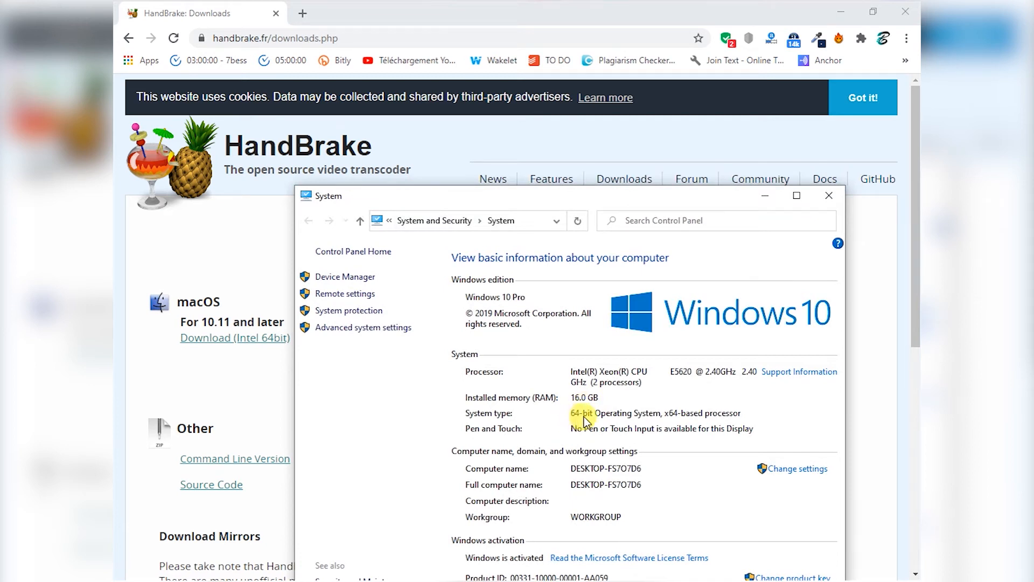
click(829, 196)
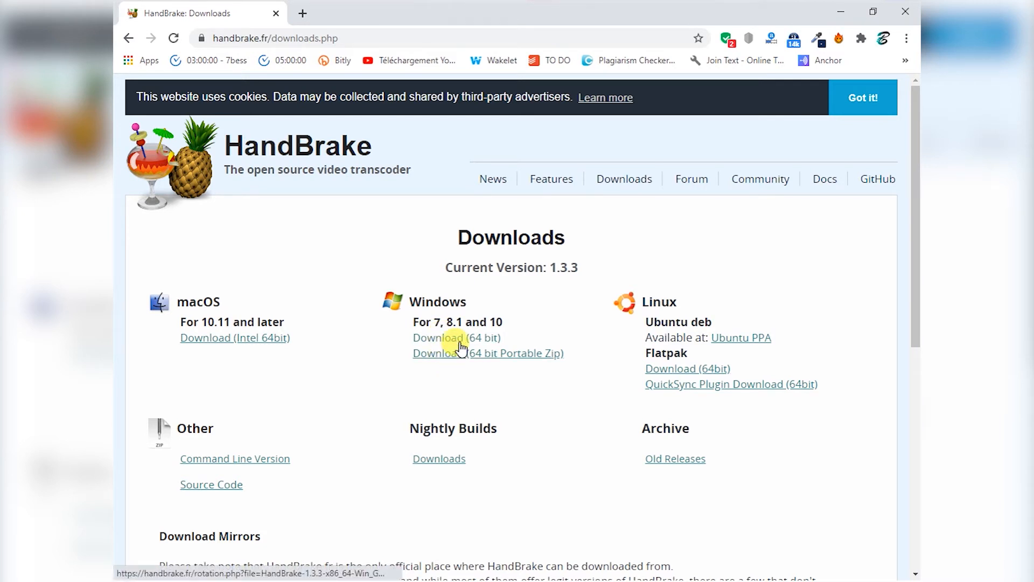
Find the installed HandBrake app through Windows search and launch it
key(super)
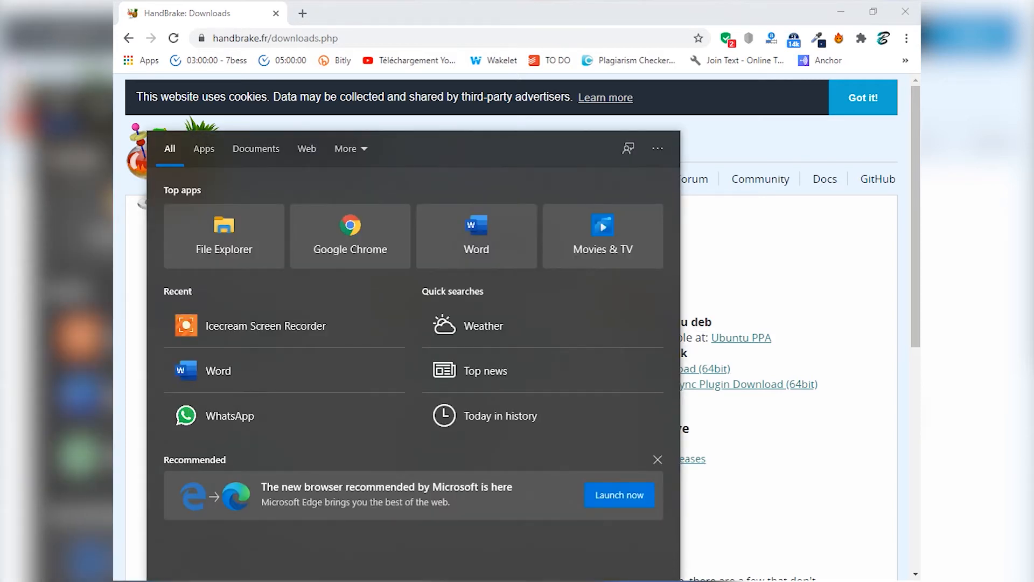
text(hand)
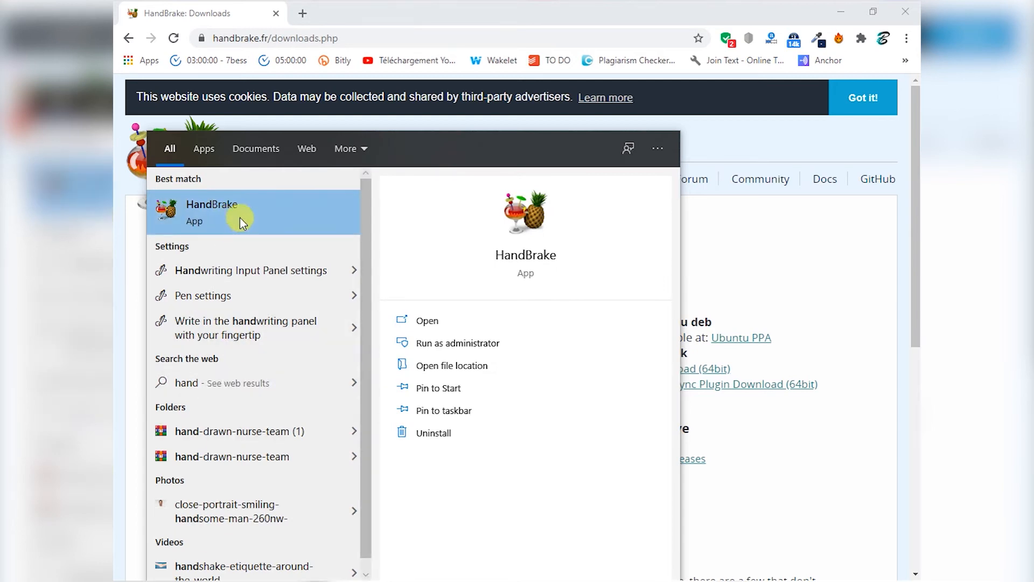
click(428, 321)
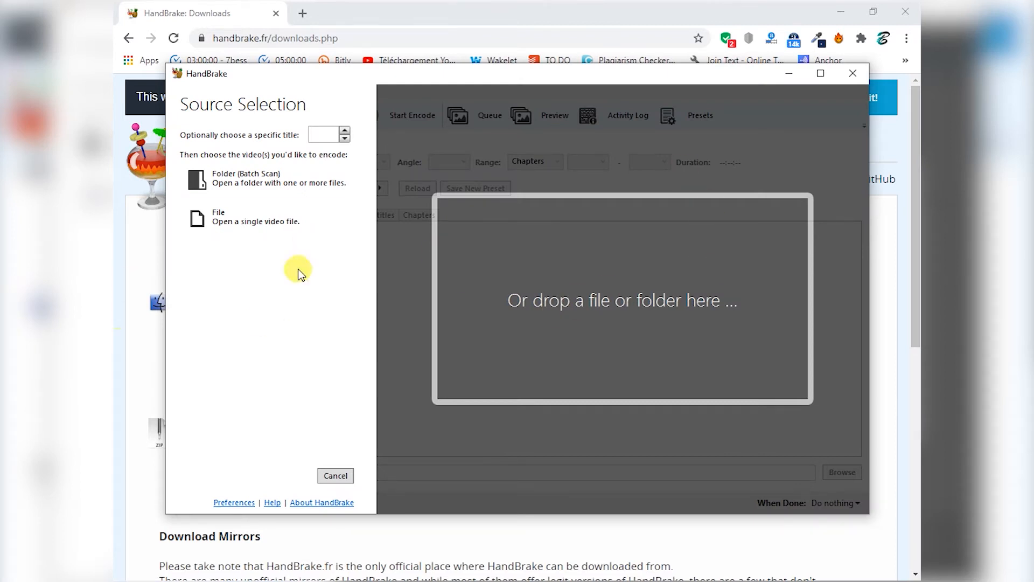
Switch to File Explorer and check the file size of the game video on Local Disk (D:)
click(292, 226)
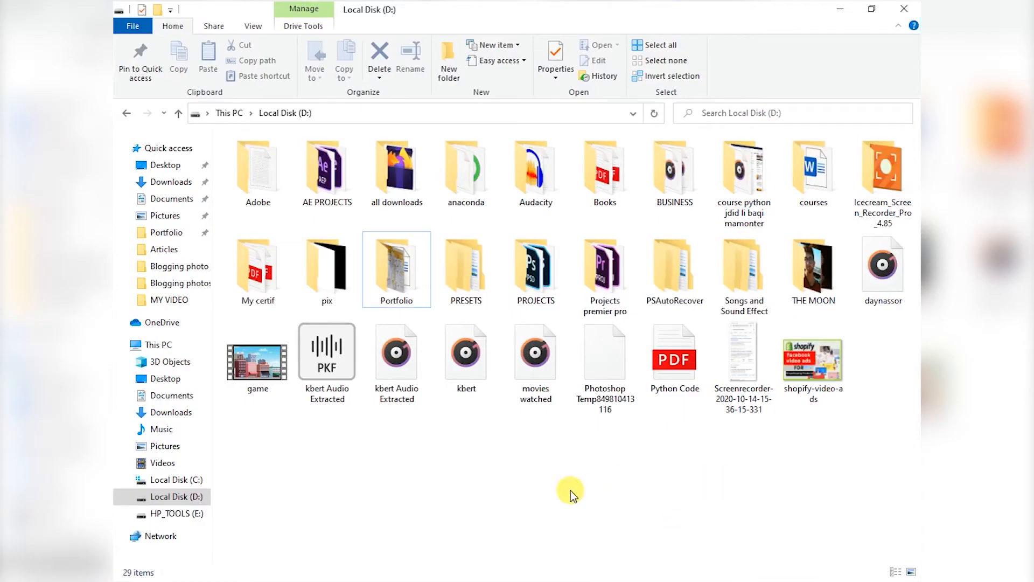
mouse_move(270, 380)
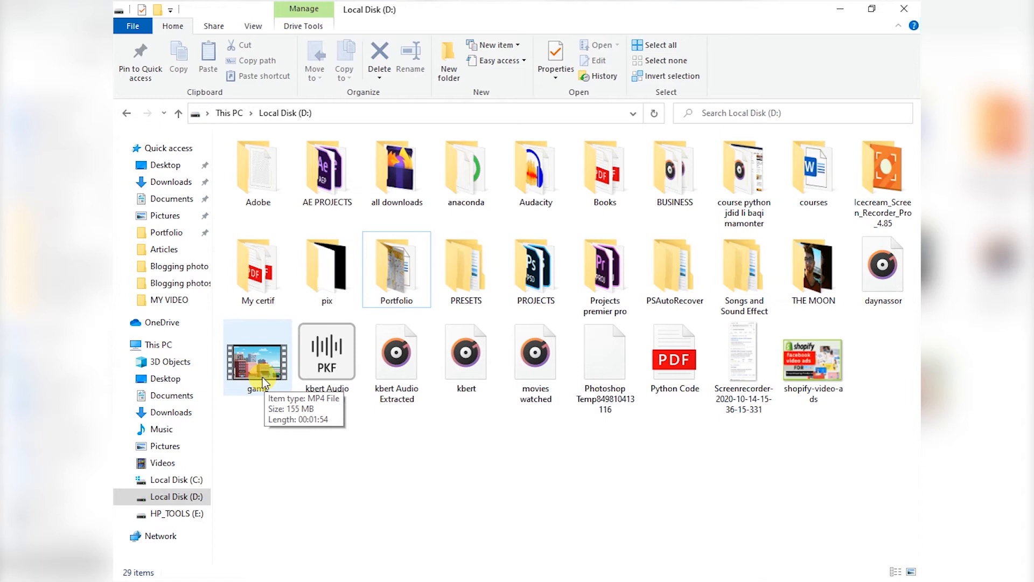
click(247, 362)
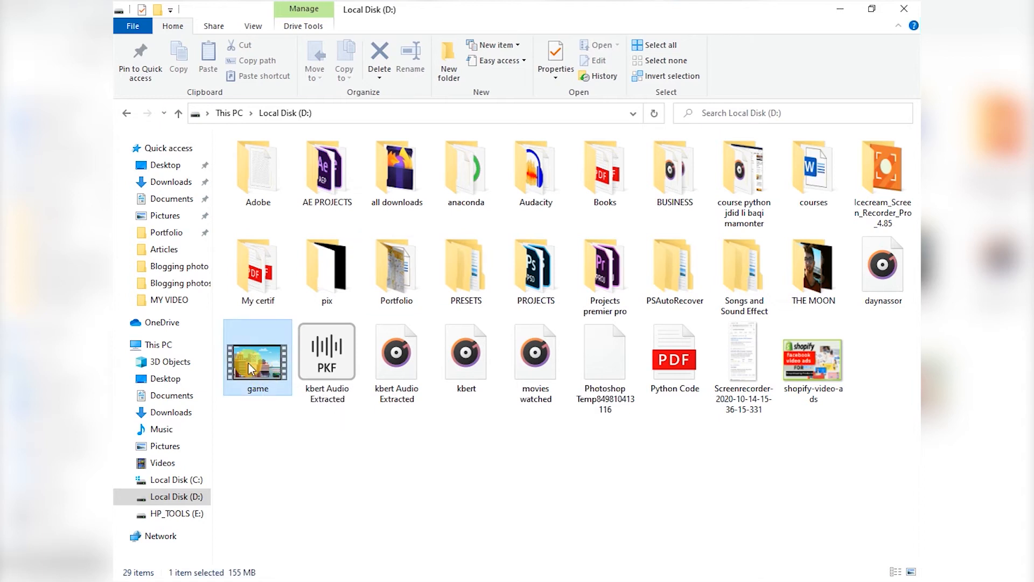
right_click(248, 362)
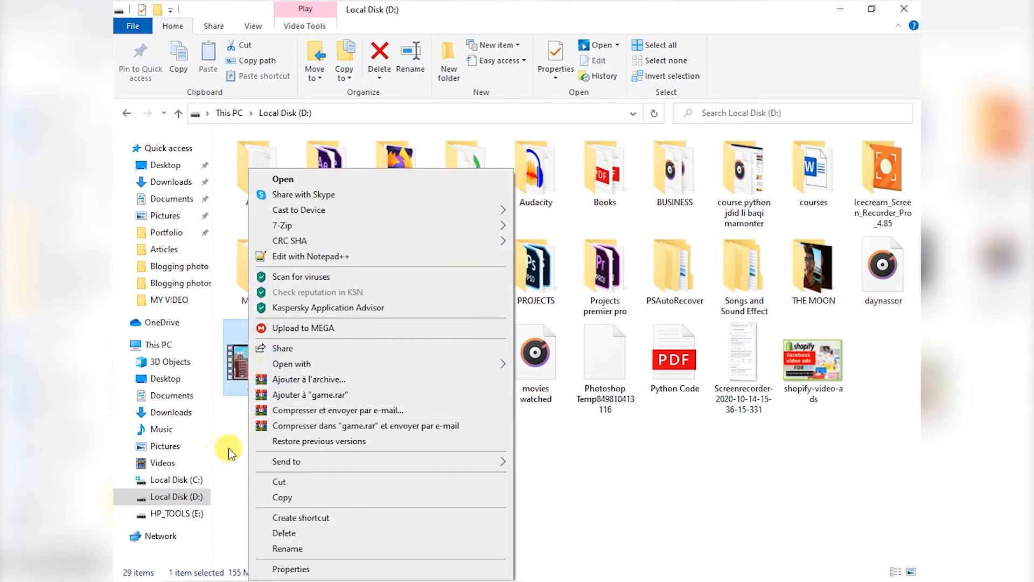
click(233, 445)
click(245, 386)
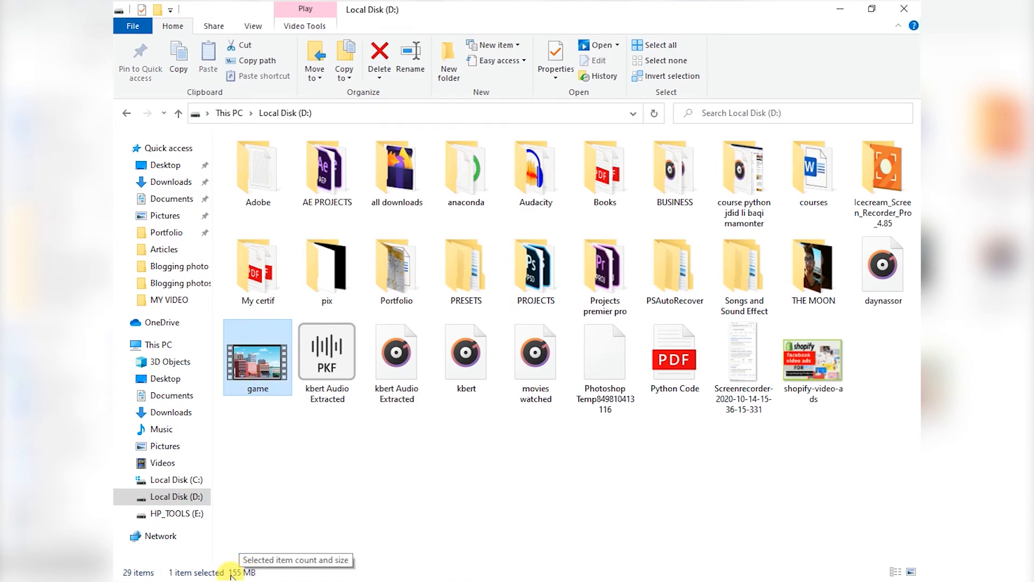
Switch back to HandBrake and open the single video file game from Local Disk (D:) as the source
click(723, 581)
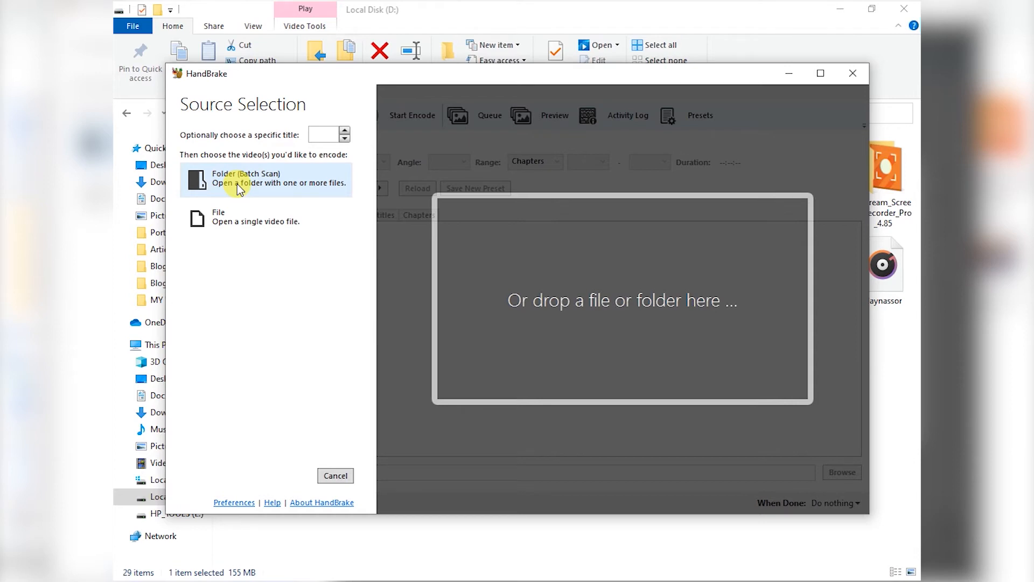
click(259, 217)
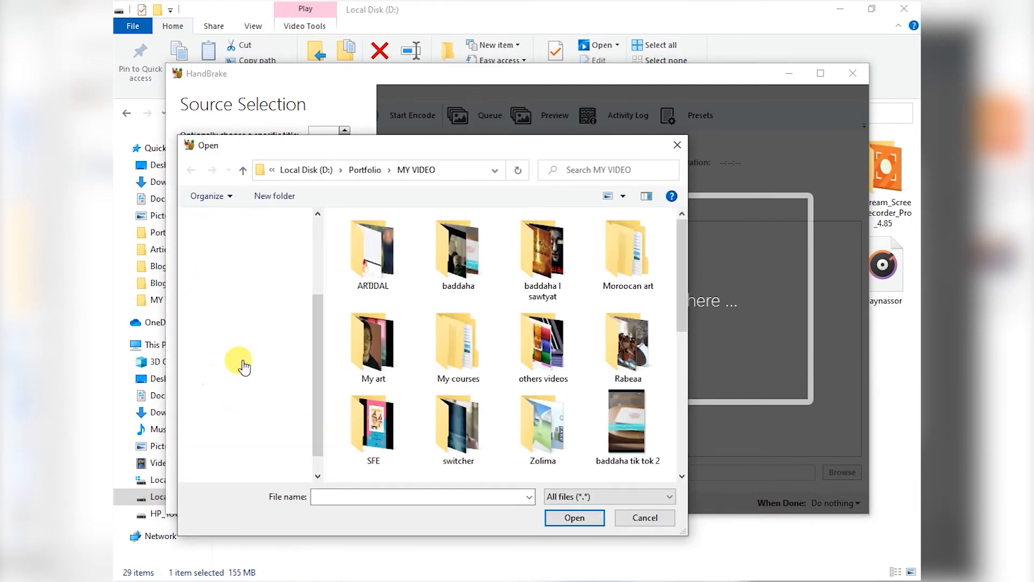
click(242, 463)
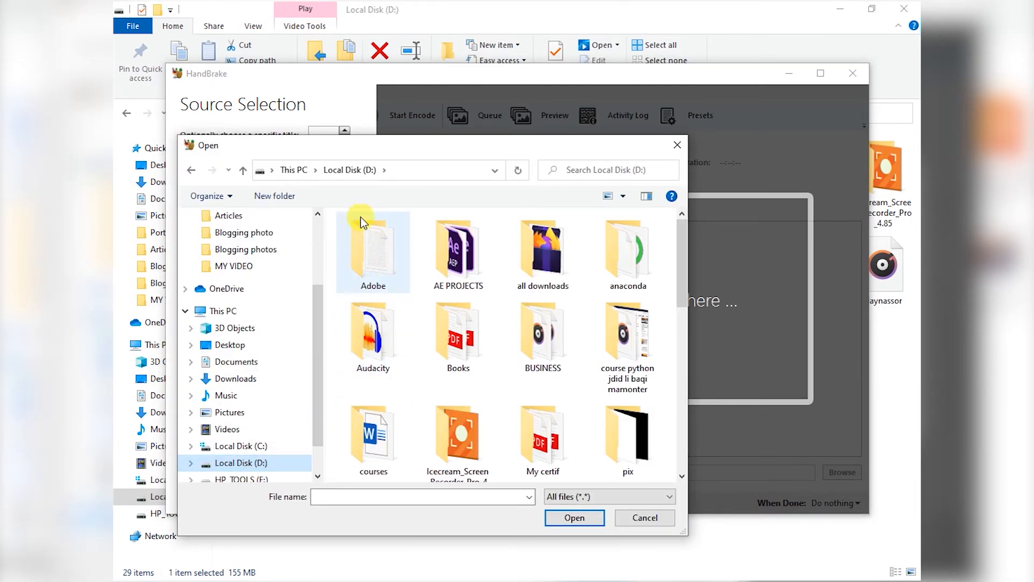
scroll(363, 215, down, 1)
scroll(443, 359, down, 5)
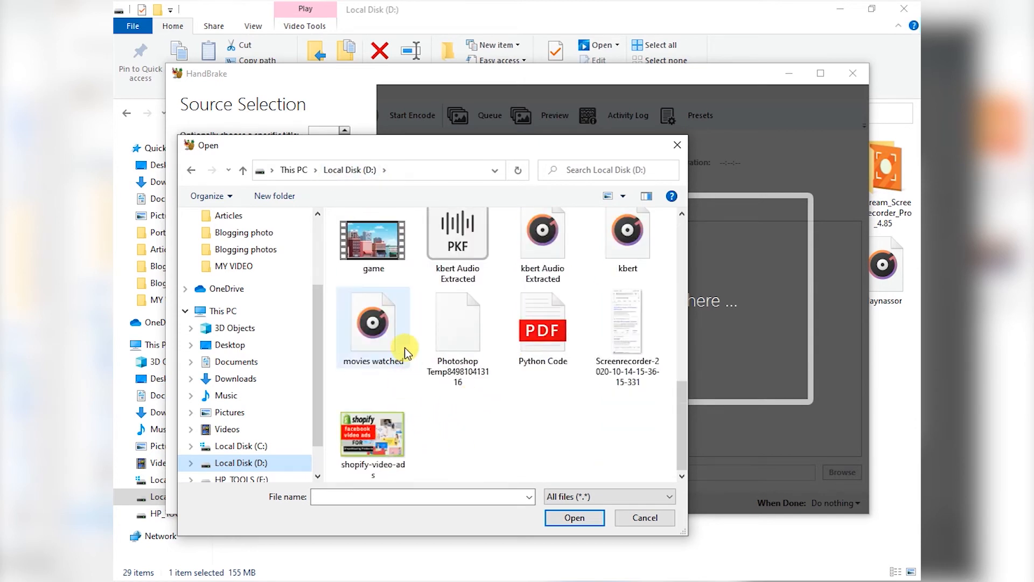
click(382, 251)
double_click(383, 249)
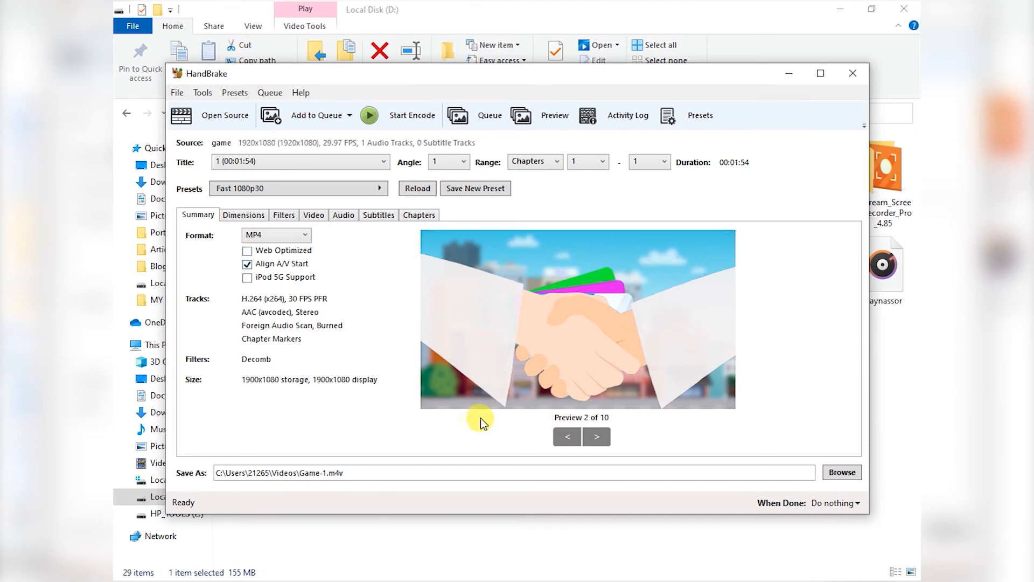
Enable Web Optimized for the MP4 output and set the video's Constant Quality to RF 27
click(250, 252)
click(312, 215)
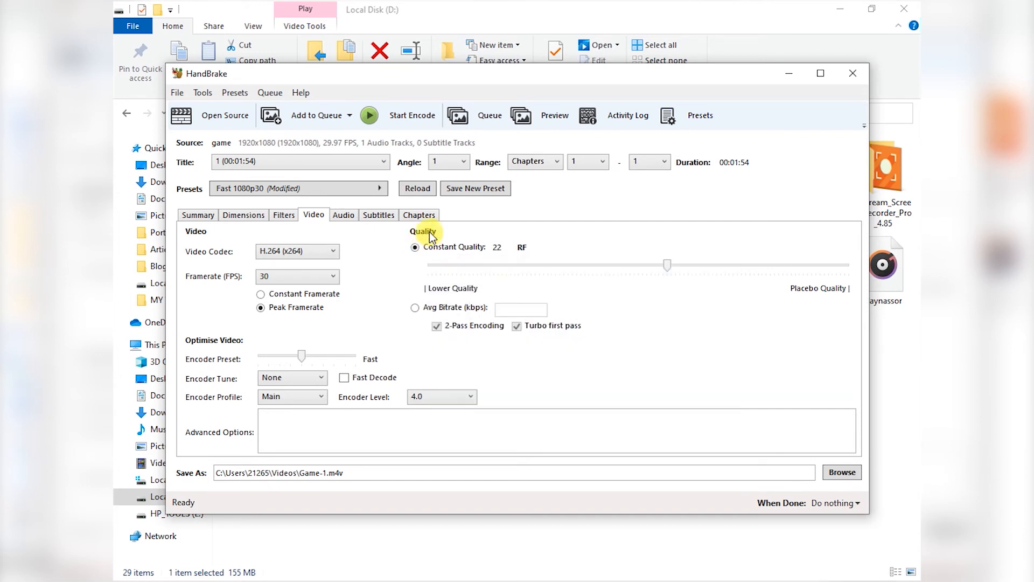
mouse_move(589, 262)
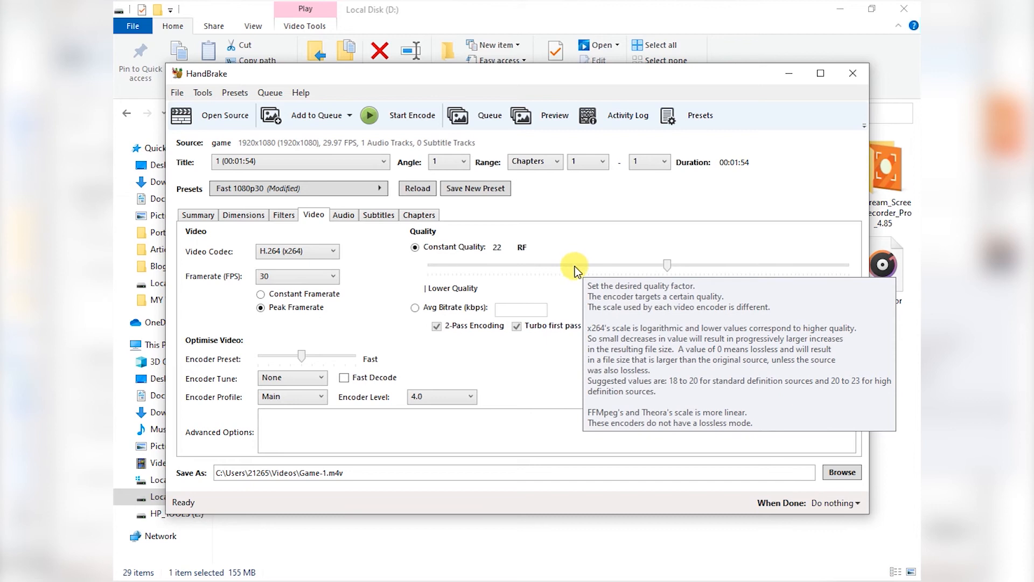
mouse_move(668, 267)
mouse_down()
mouse_move(656, 267)
mouse_move(665, 265)
mouse_up()
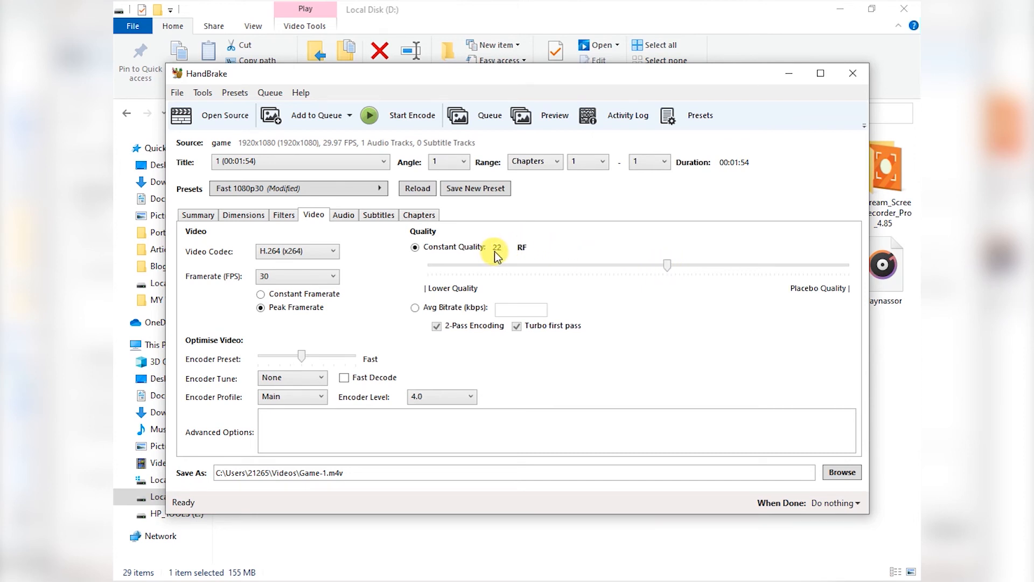
drag(666, 267, 626, 266)
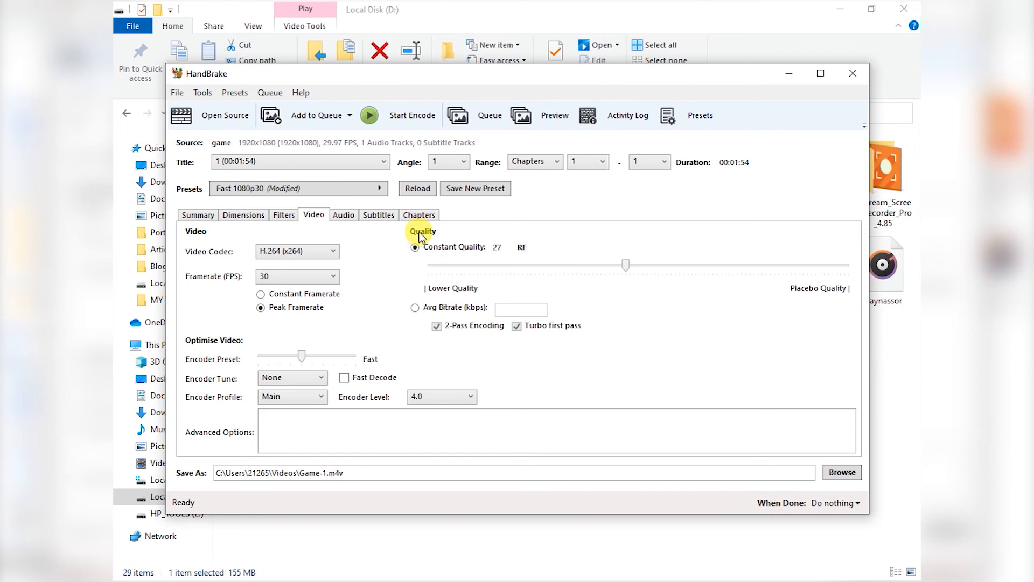
Set the bitrate of the English AAC audio track to 112
click(344, 216)
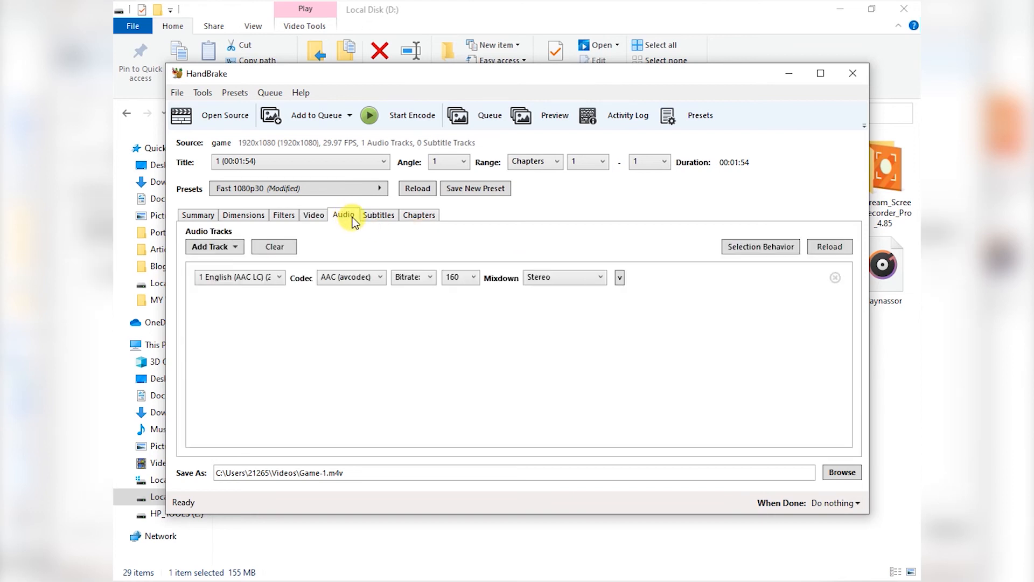
click(460, 279)
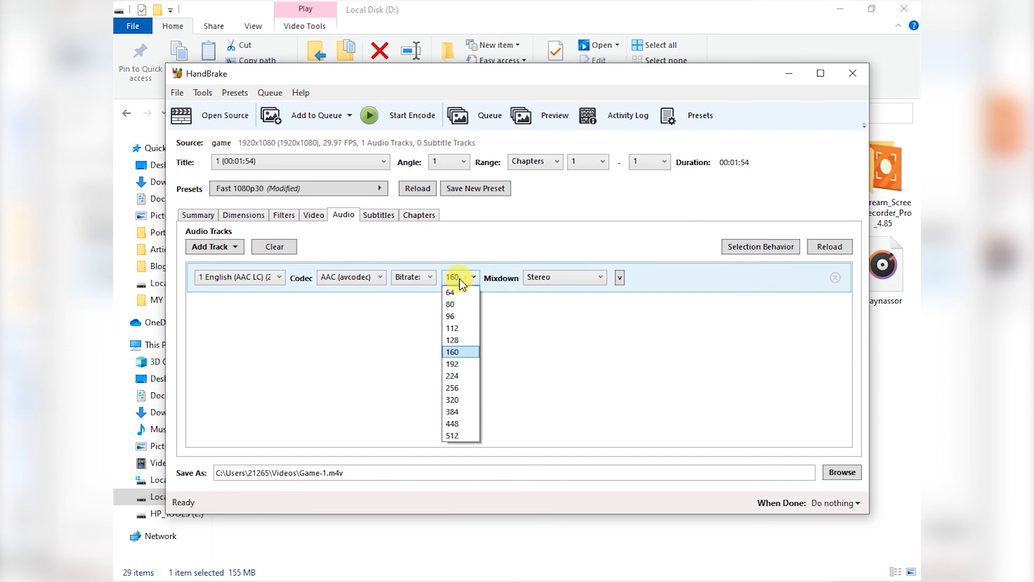
click(461, 330)
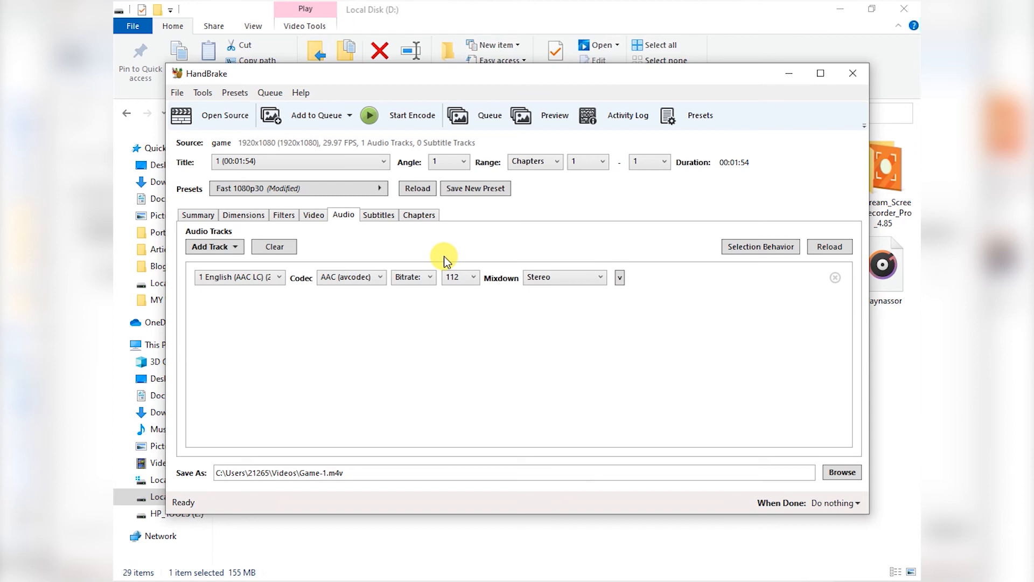
Set the output destination to Local Disk (D:) with the file name Game-1 and start the encode
click(314, 218)
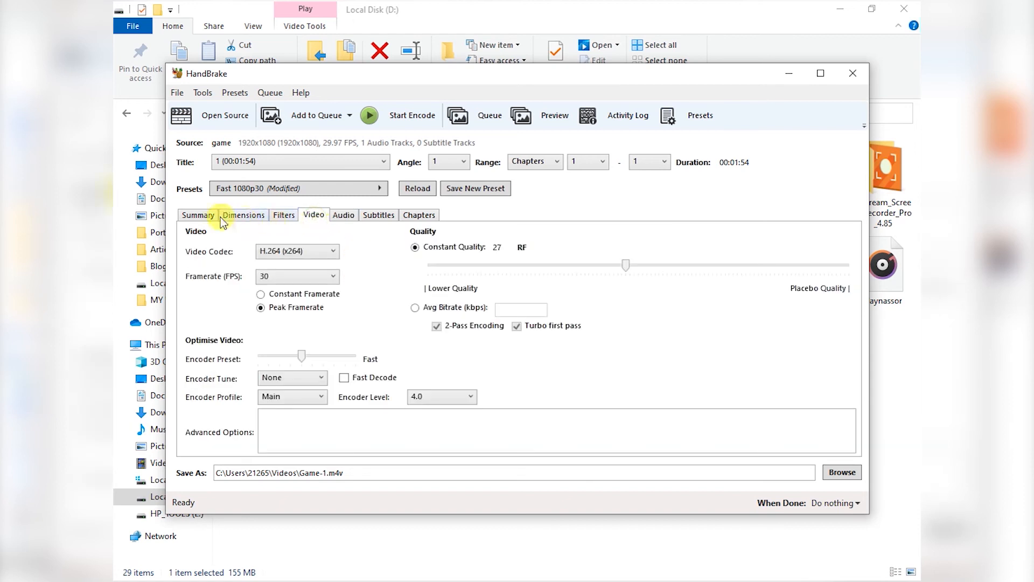
click(199, 215)
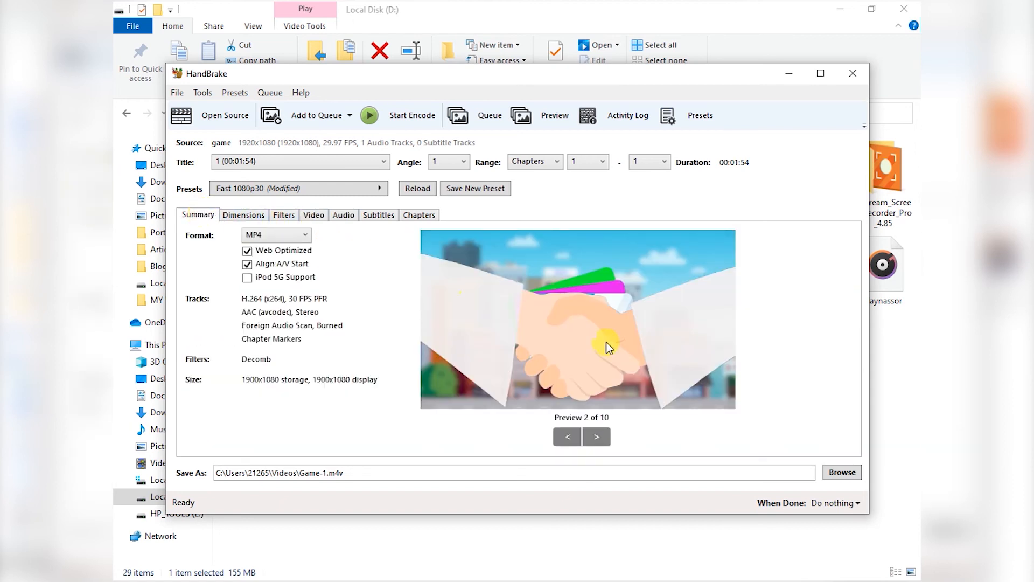
click(838, 474)
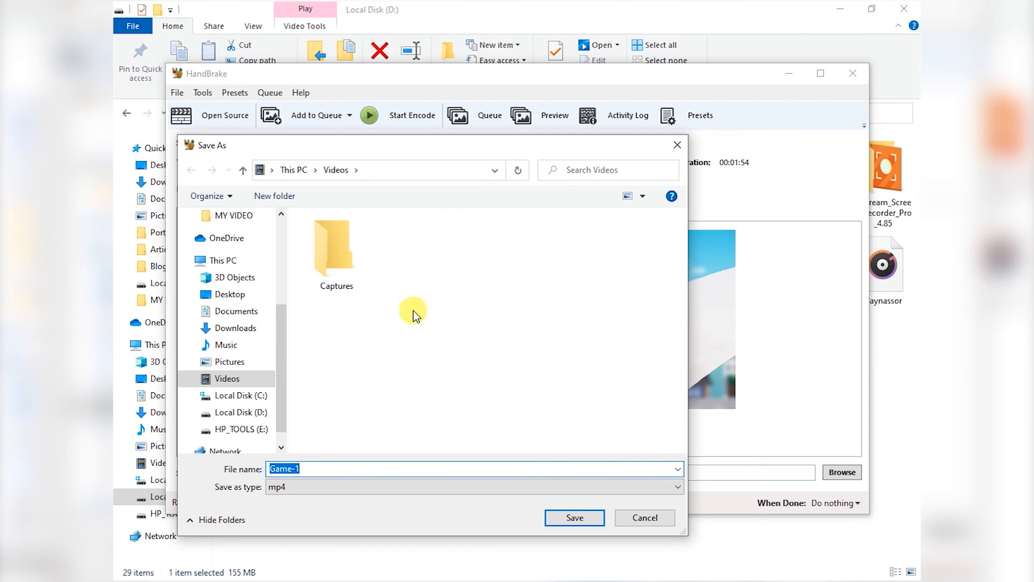
click(239, 412)
scroll(390, 391, down, 3)
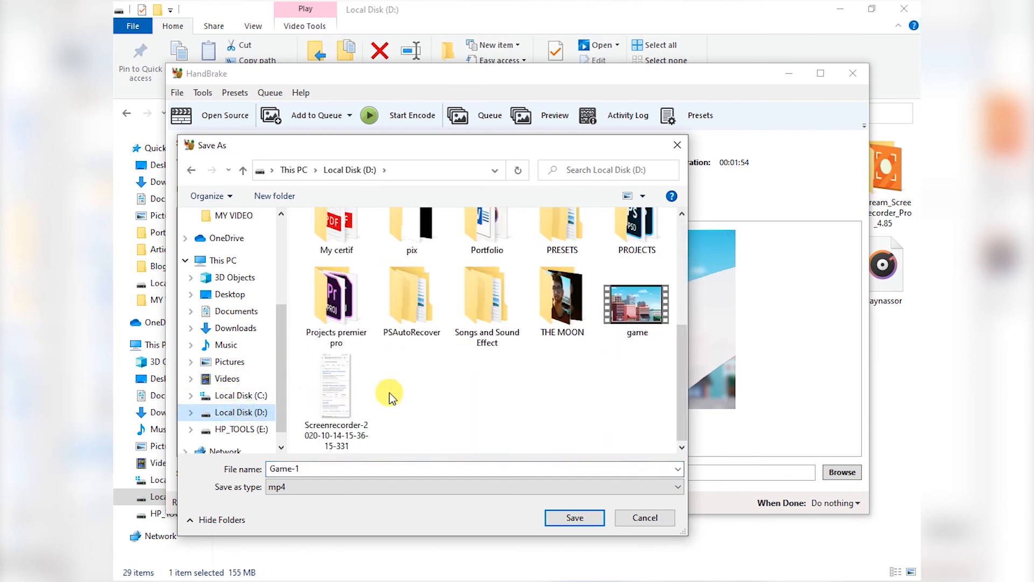
click(291, 468)
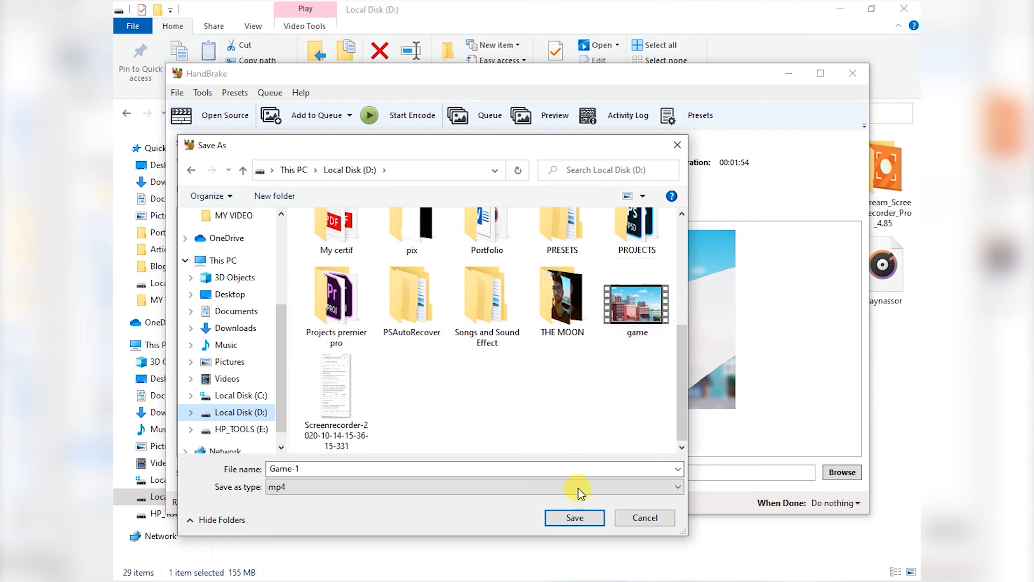
click(570, 517)
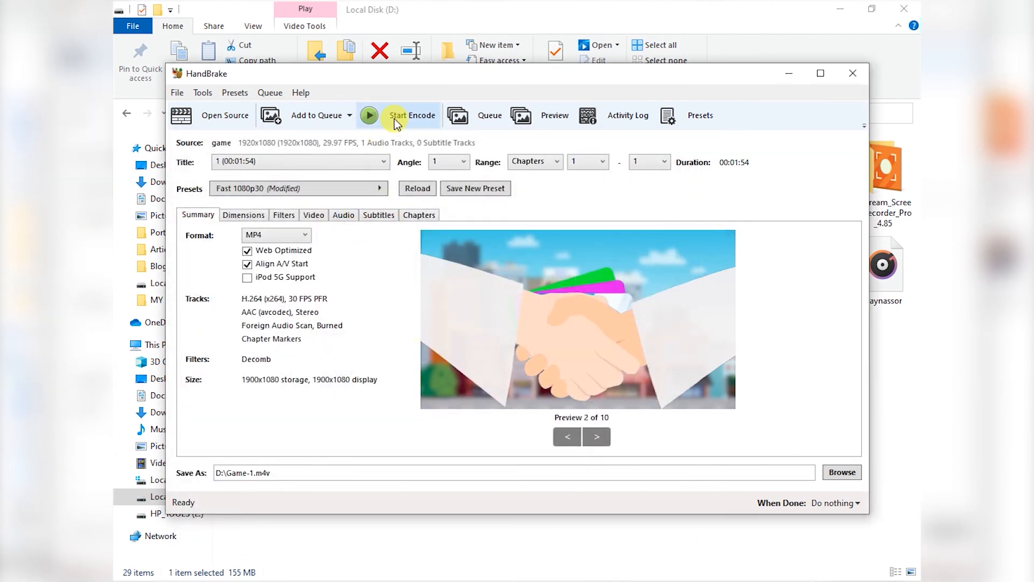
click(405, 118)
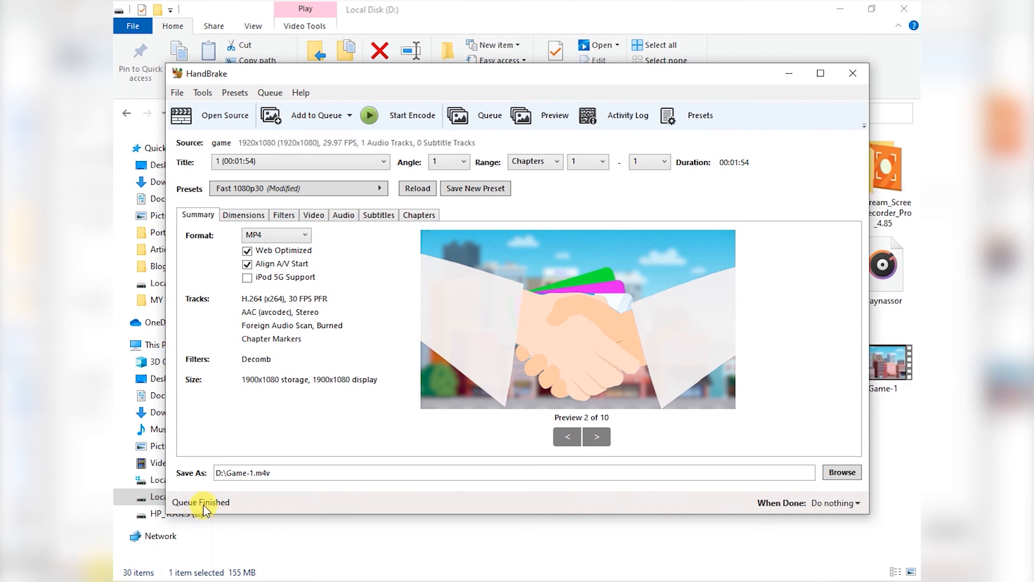
Close HandBrake and compare the file sizes of game and Game-1 on Local Disk (D:)
click(856, 75)
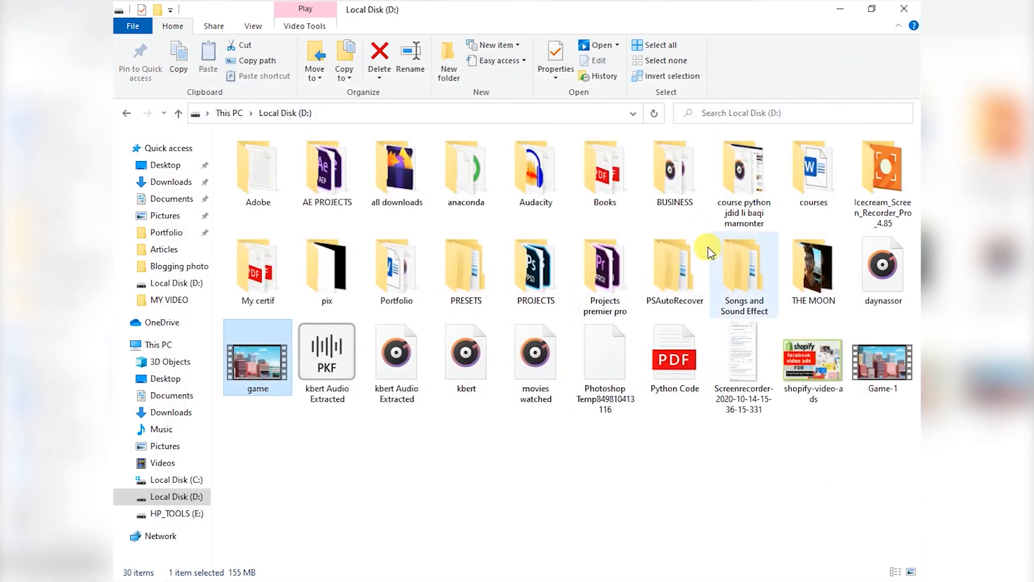
click(878, 426)
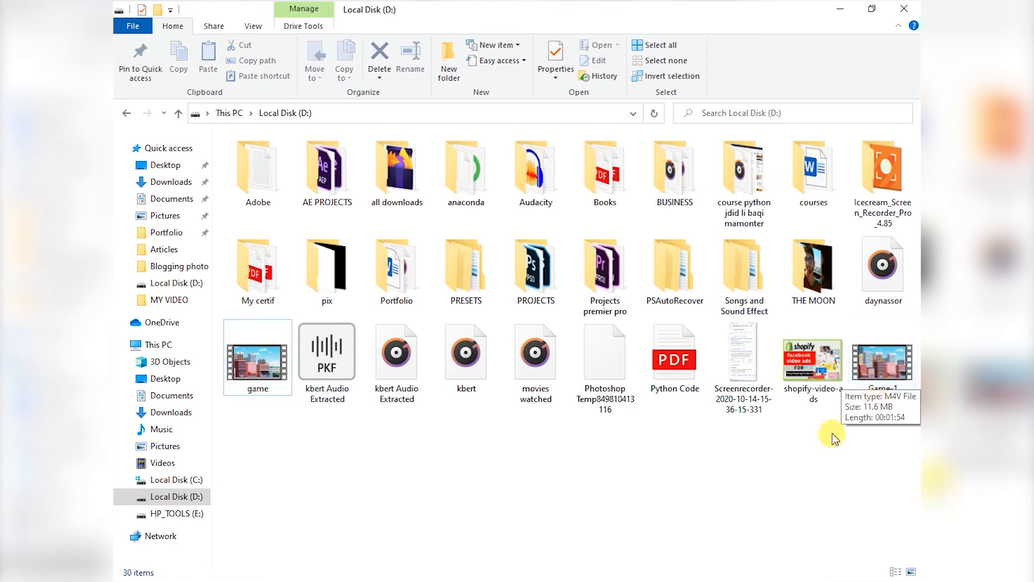
click(264, 392)
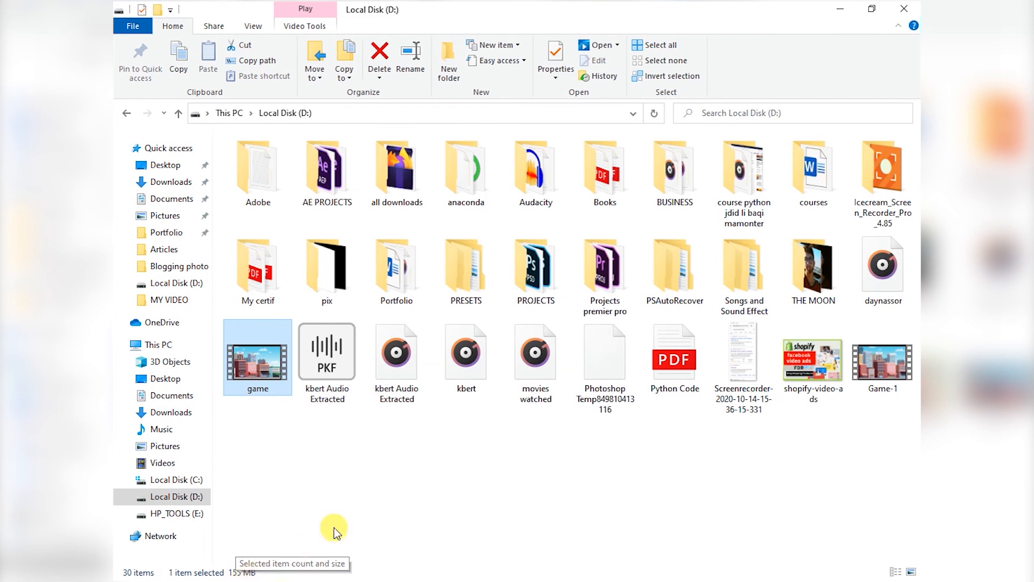
click(882, 360)
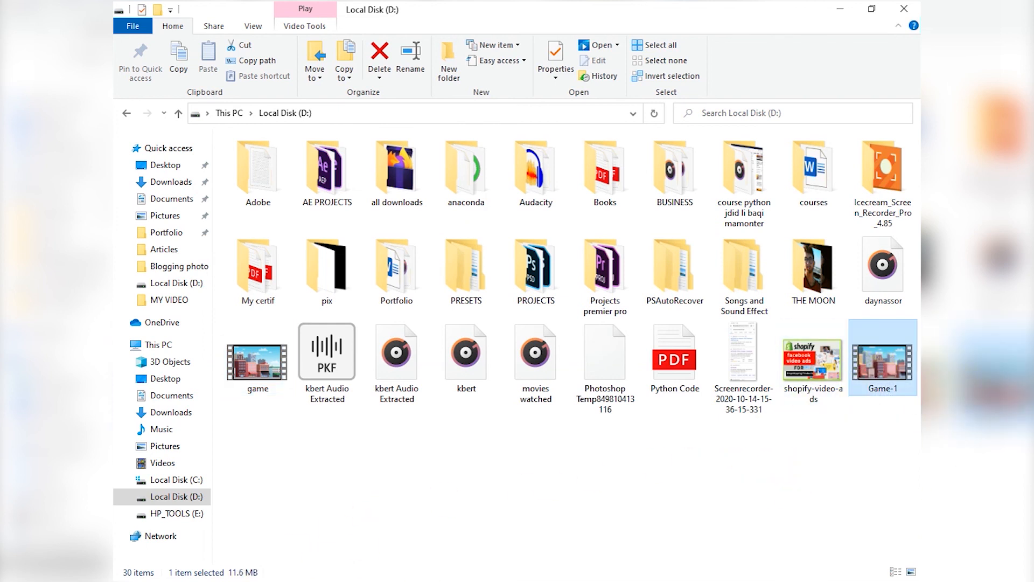